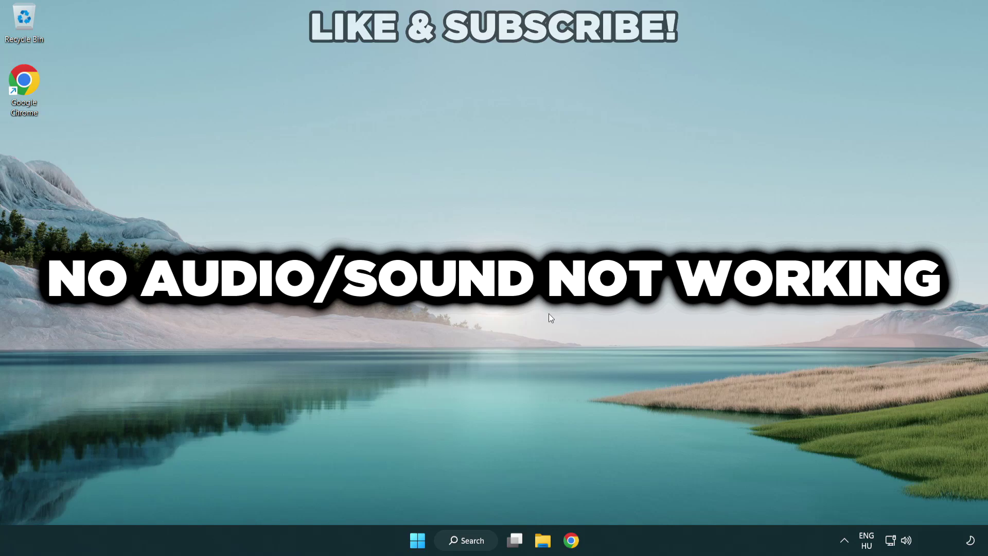
Switch the output device from CABLE Input to Speakers (High Definition Audio Device) in Quick Settings.
click(906, 541)
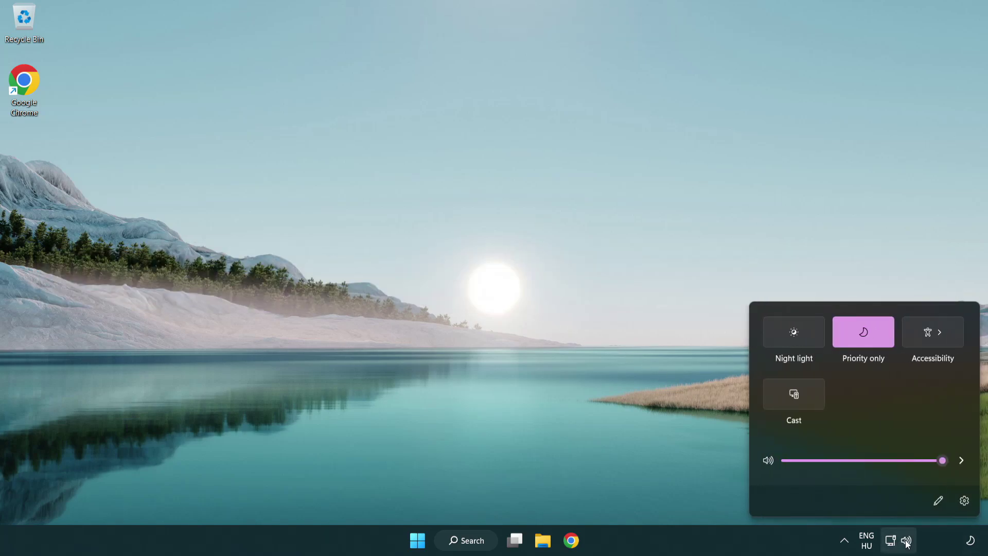
click(961, 460)
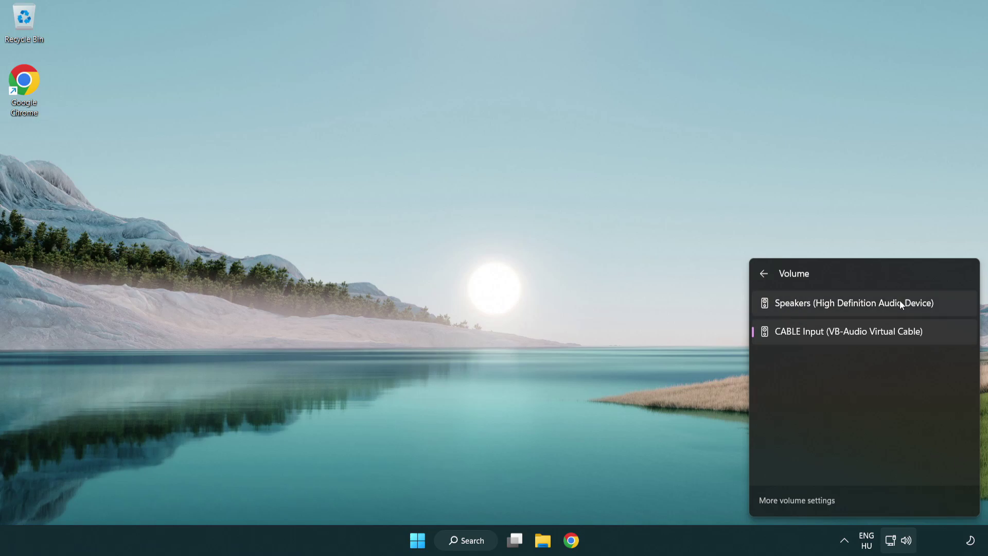
click(948, 305)
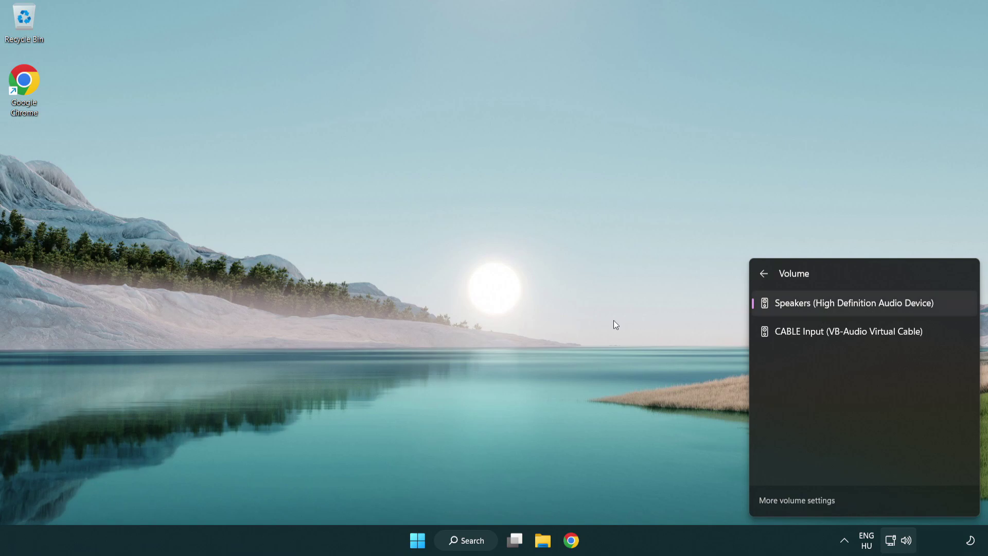
click(518, 297)
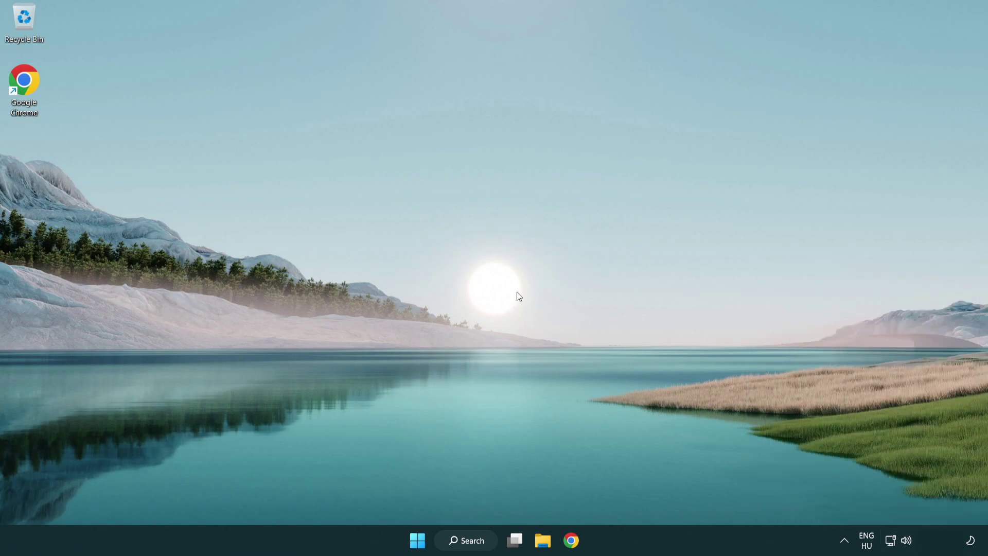
Reset sound devices and app volumes to recommended defaults in the Volume mixer, then close Settings.
right_click(907, 542)
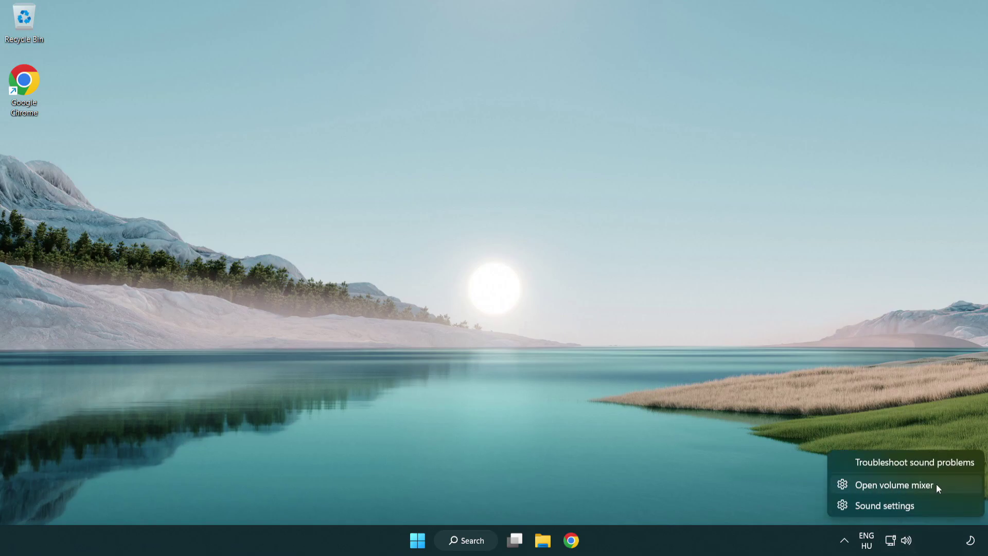
click(953, 487)
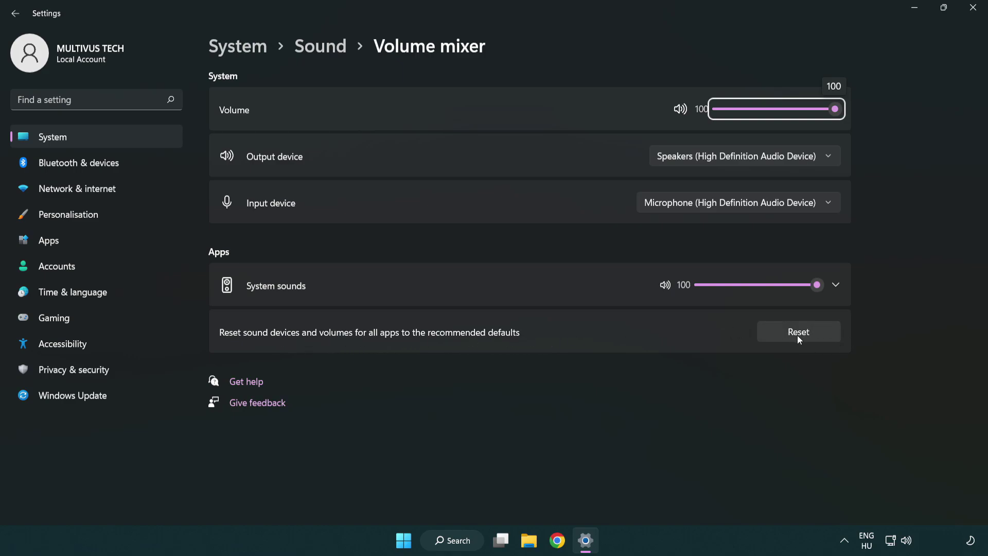
click(826, 336)
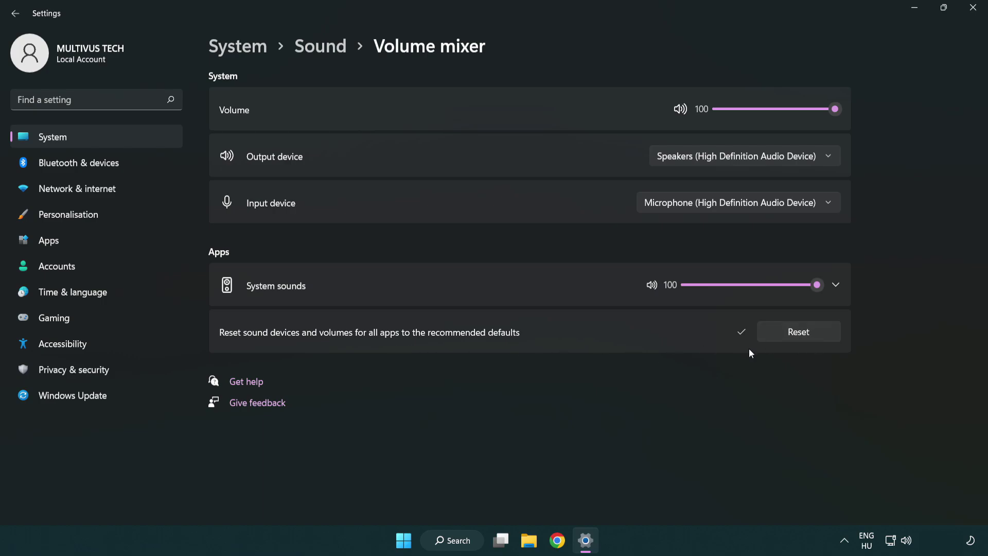
click(974, 8)
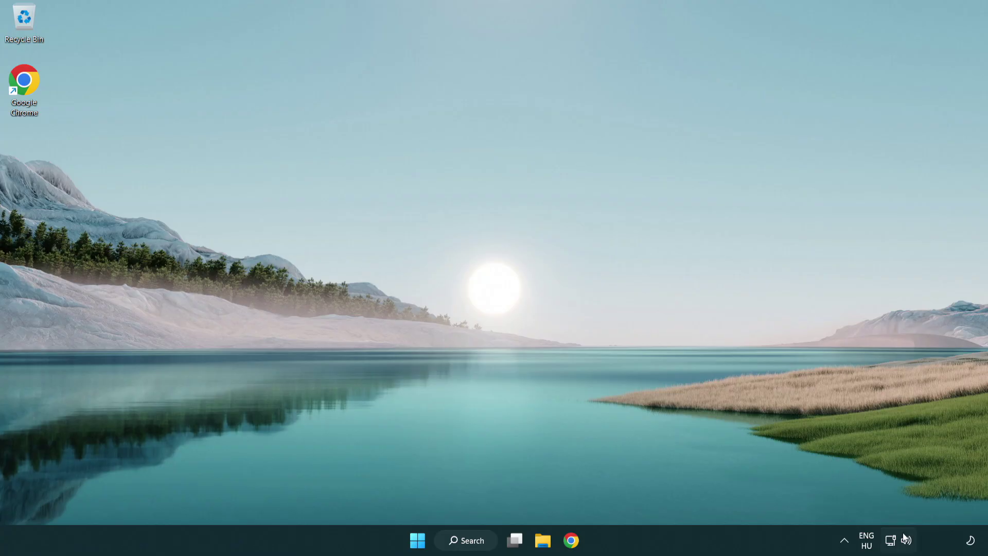
Open Sound settings, confirm output volume is 100, and scroll down to the Advanced section.
right_click(906, 540)
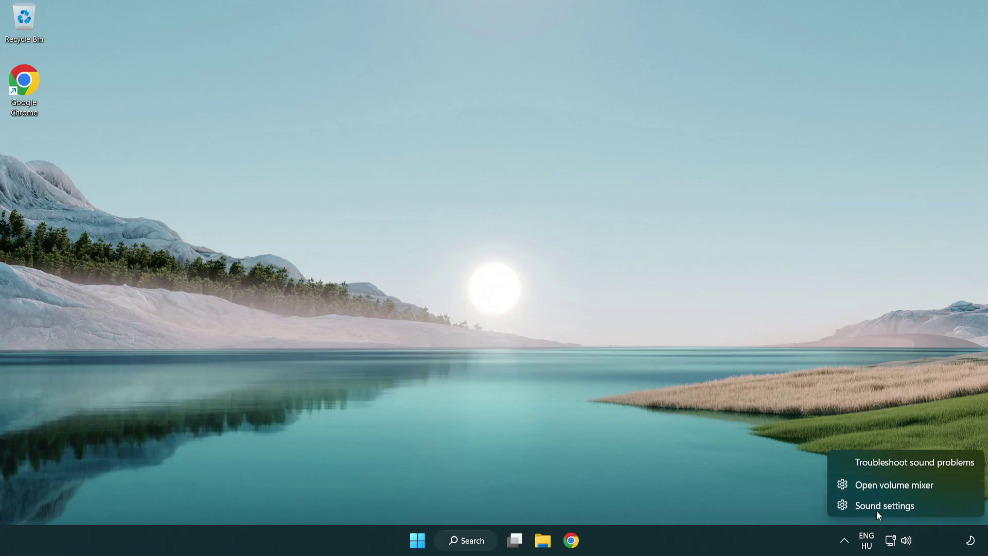
click(946, 510)
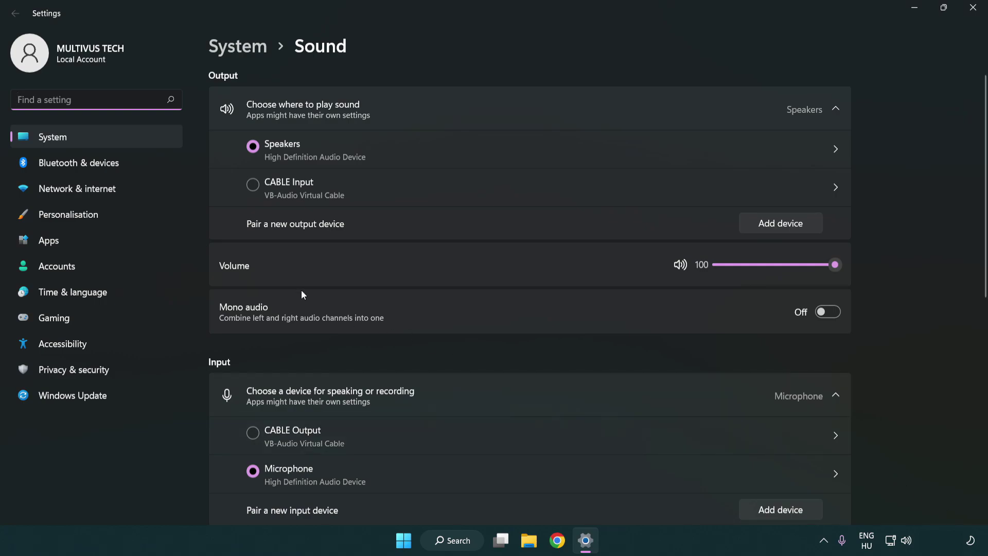
click(835, 265)
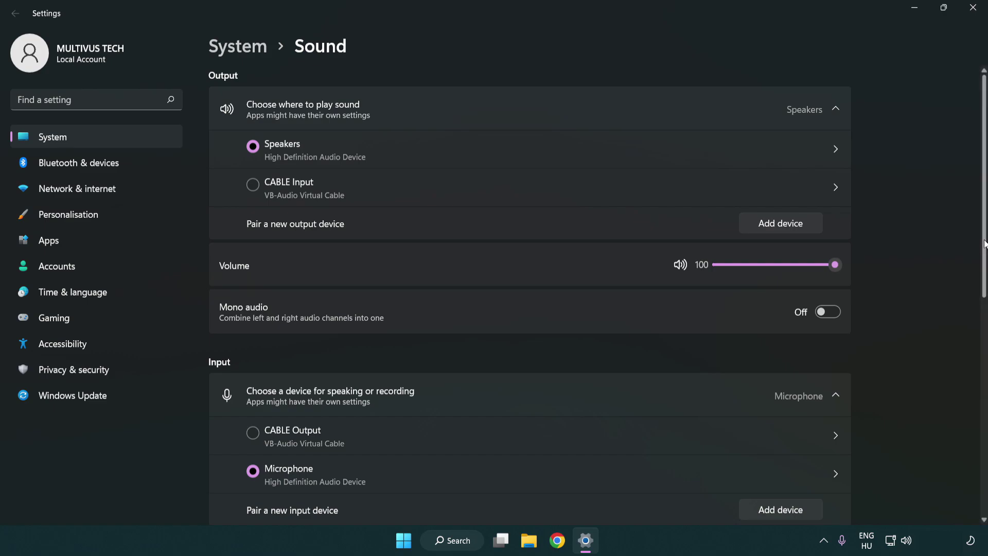
drag(984, 243, 983, 454)
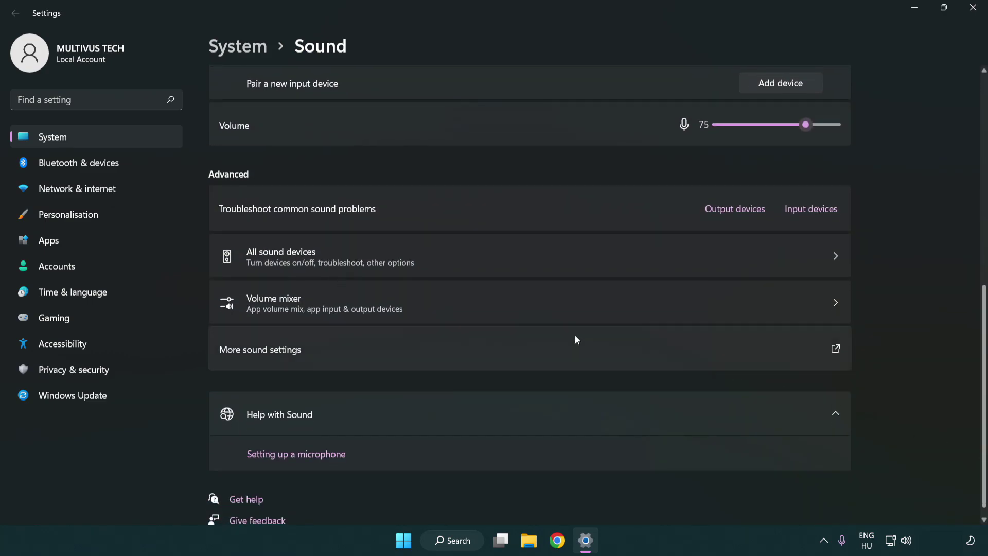
Disable the CABLE Input device on the Playback tab of the classic Sound dialog.
click(379, 352)
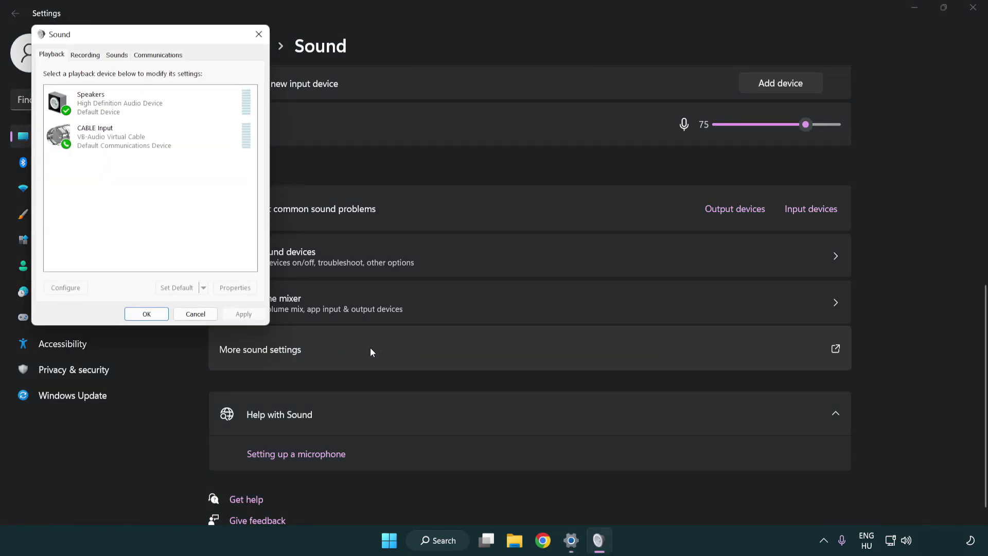
drag(175, 36, 507, 129)
click(474, 237)
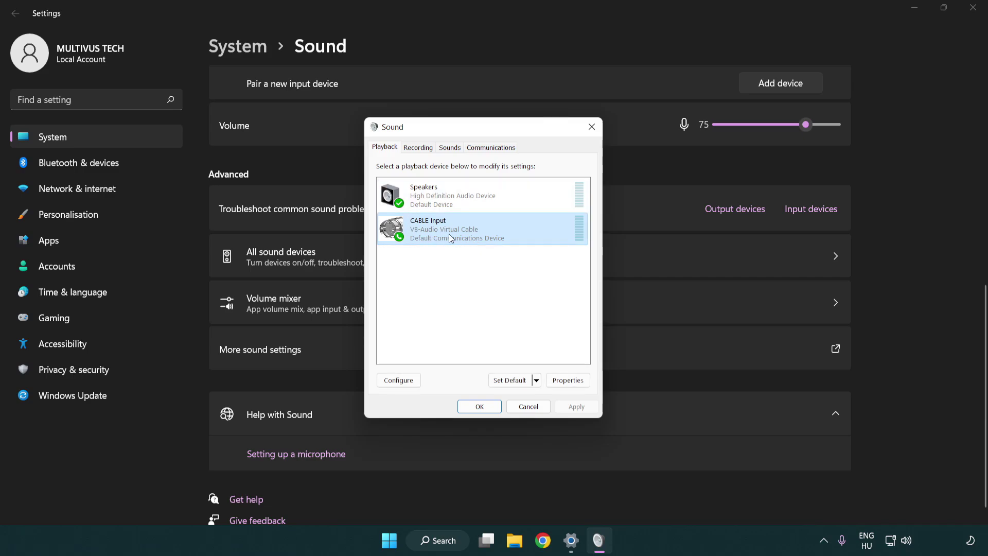
right_click(449, 237)
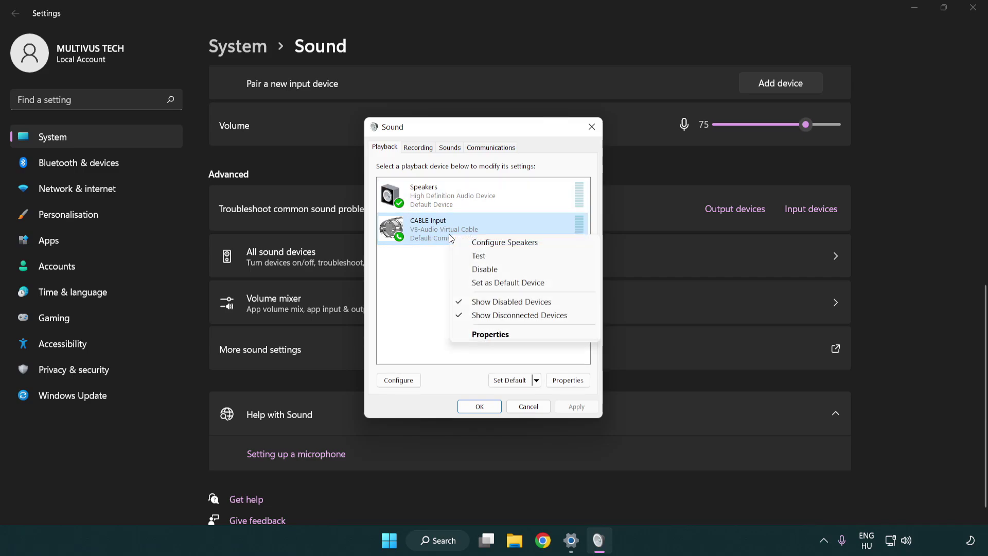
click(509, 269)
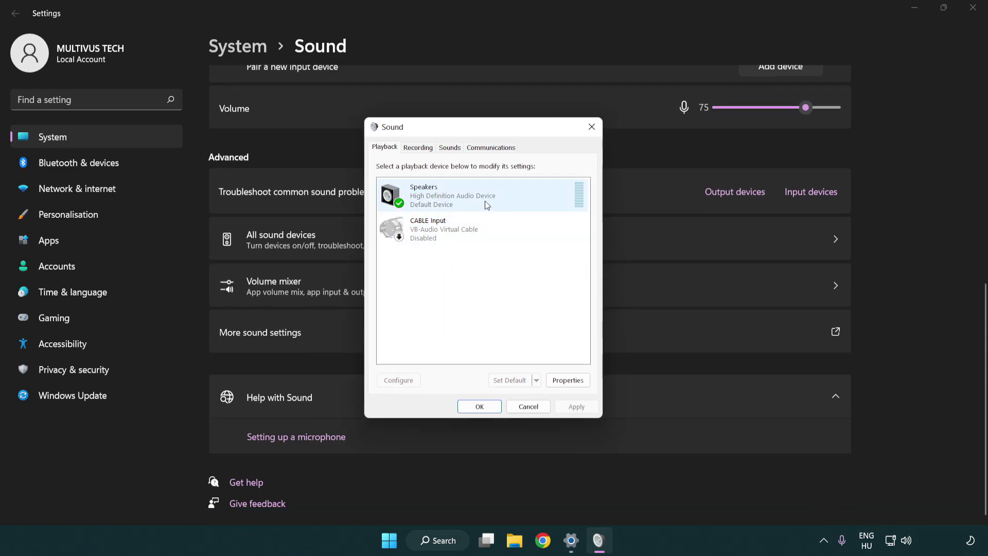
Set up Speakers as 7.1 Surround with front and surround speakers kept full-range.
right_click(503, 197)
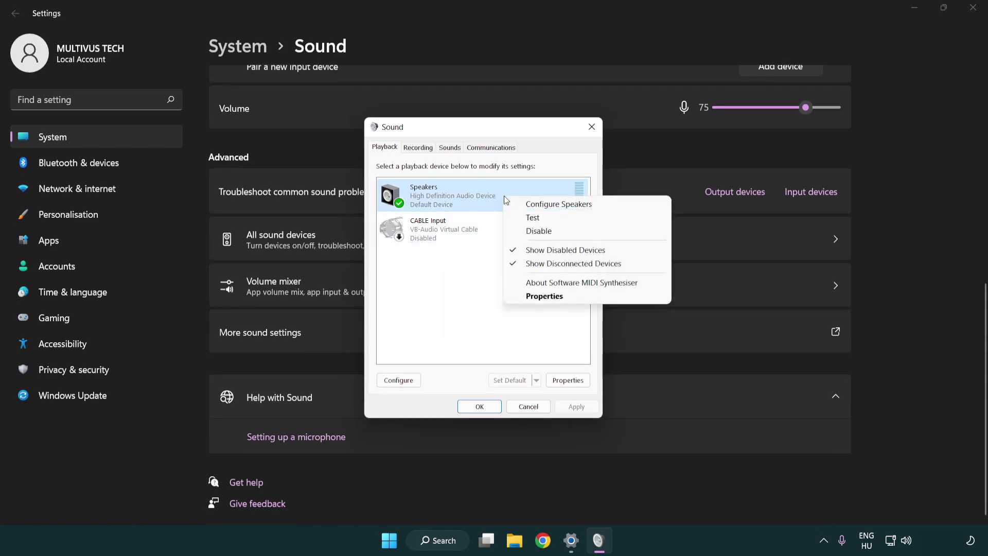
click(543, 205)
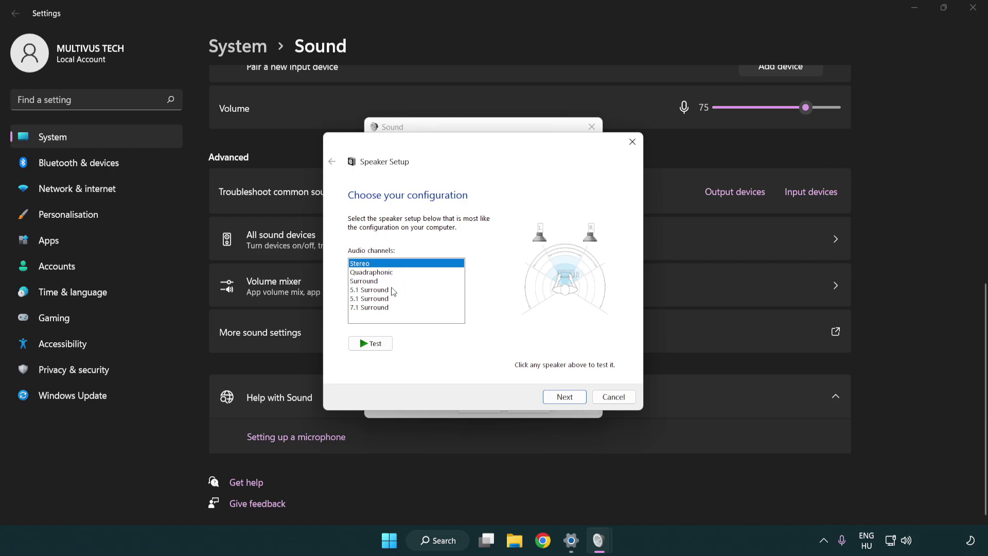
click(393, 290)
click(393, 299)
click(393, 307)
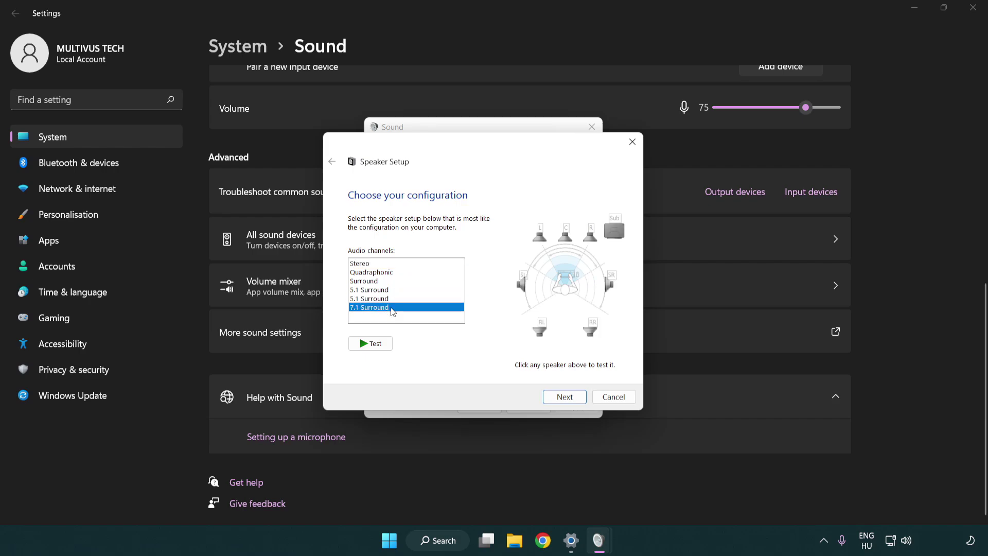
click(561, 397)
click(561, 397)
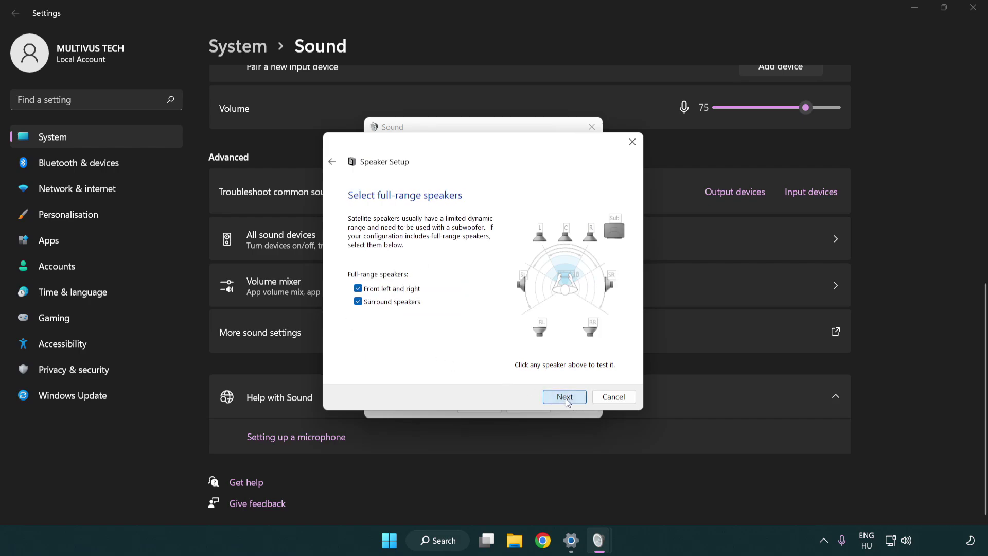
click(573, 399)
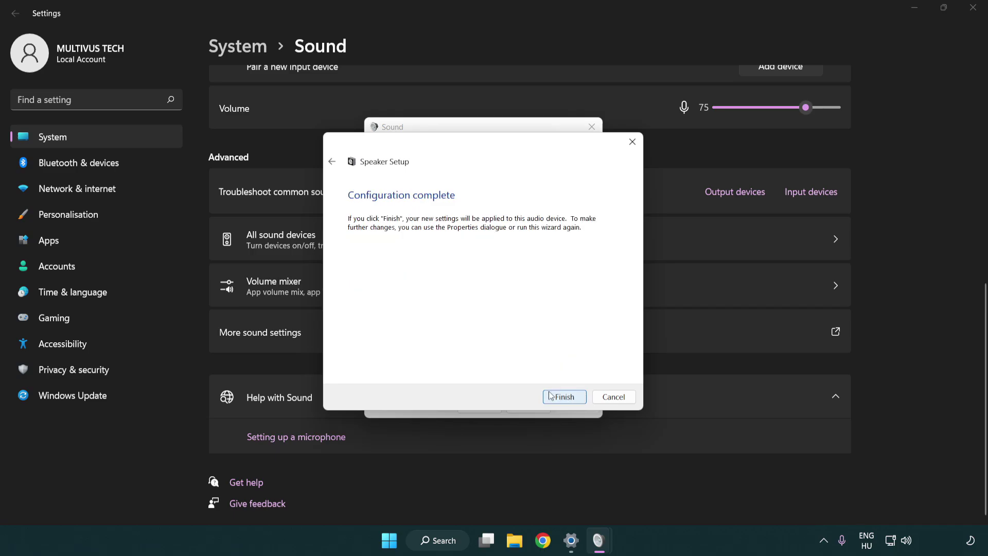
Finish the 7.1 speaker setup and turn off all audio enhancements in Speakers Properties.
click(561, 396)
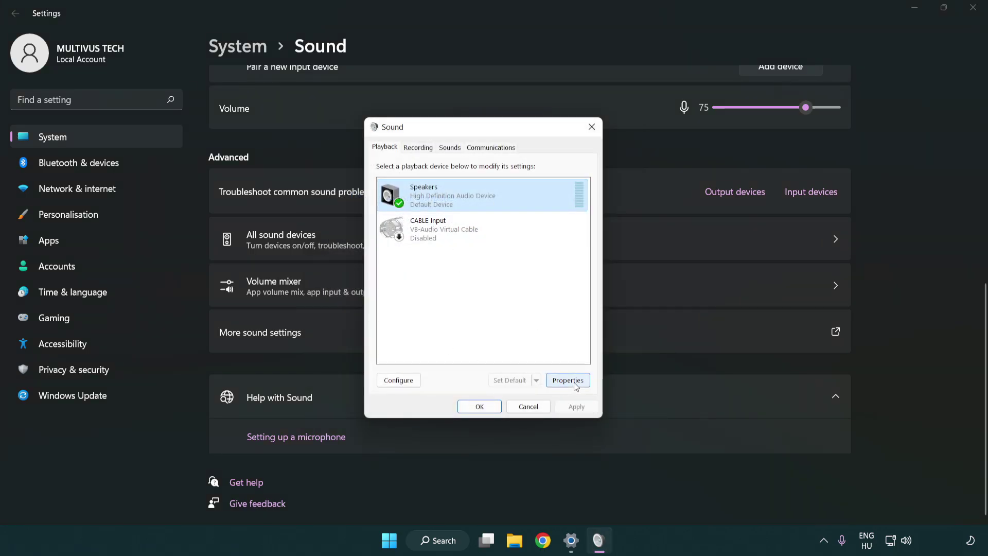
click(568, 380)
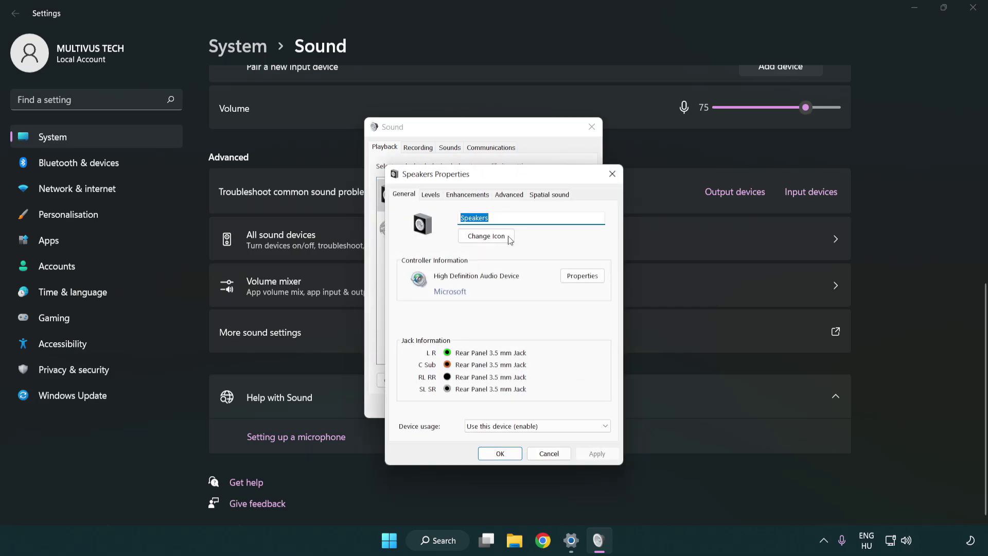
drag(498, 177, 483, 136)
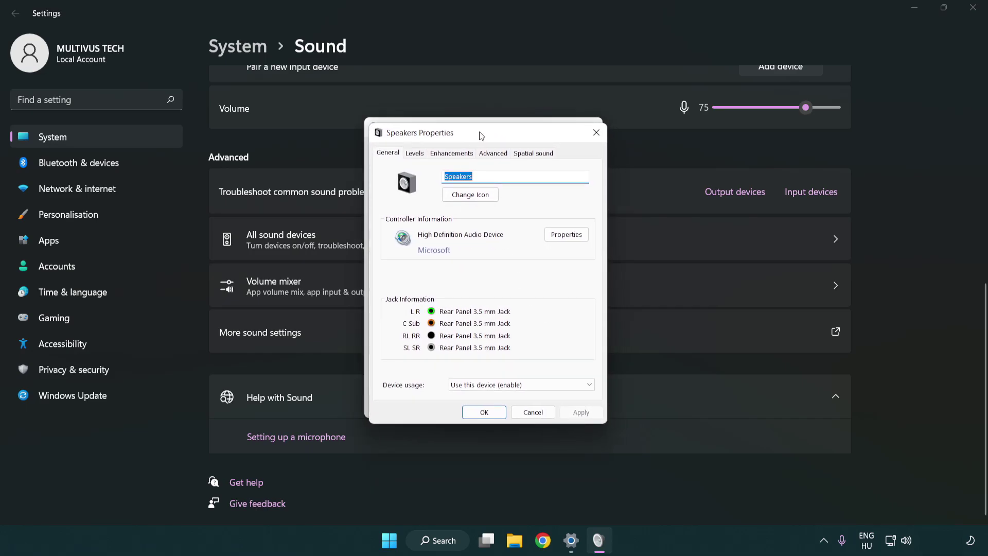
click(452, 152)
click(390, 206)
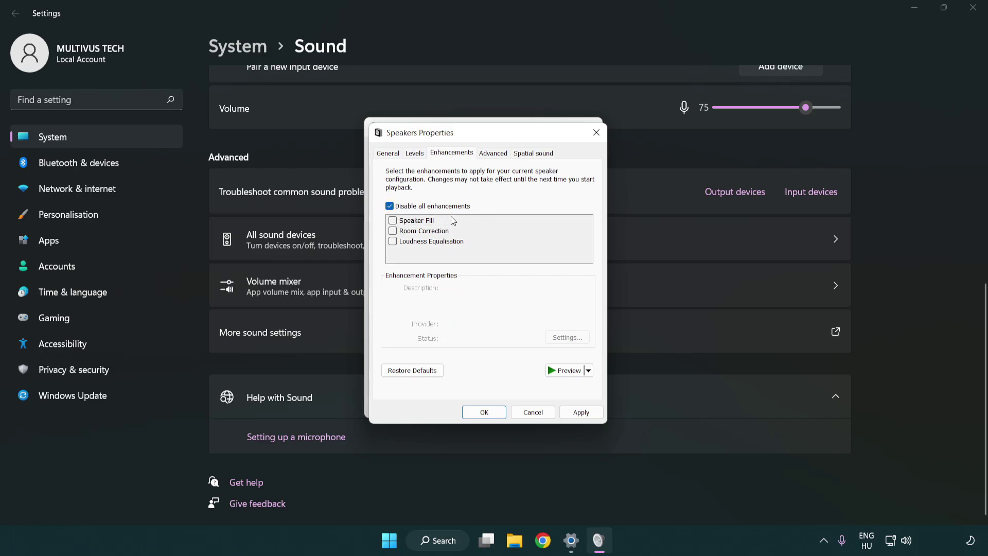
Set the Speakers default format to 16 bit, 48000 Hz (DVD Quality) and close the sound dialogs.
click(494, 153)
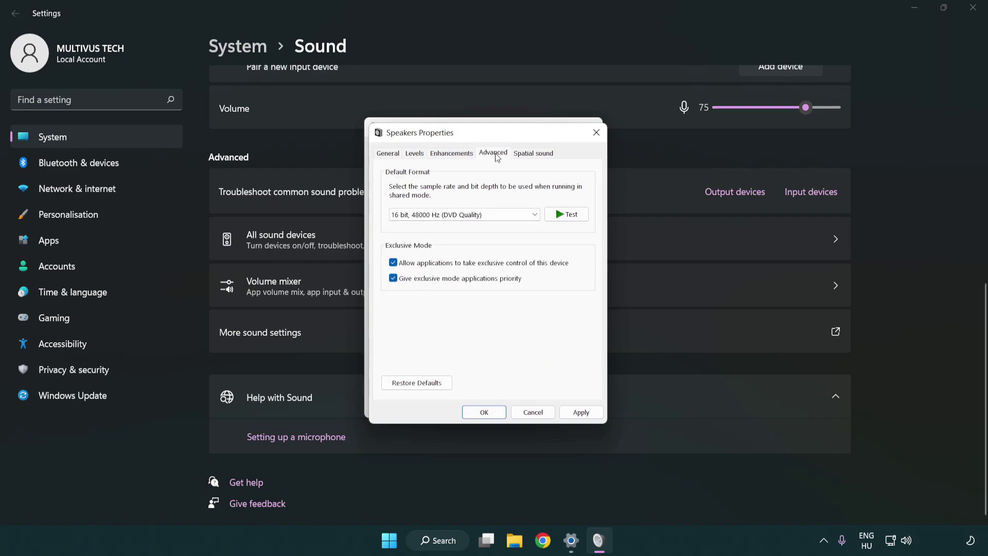
click(453, 214)
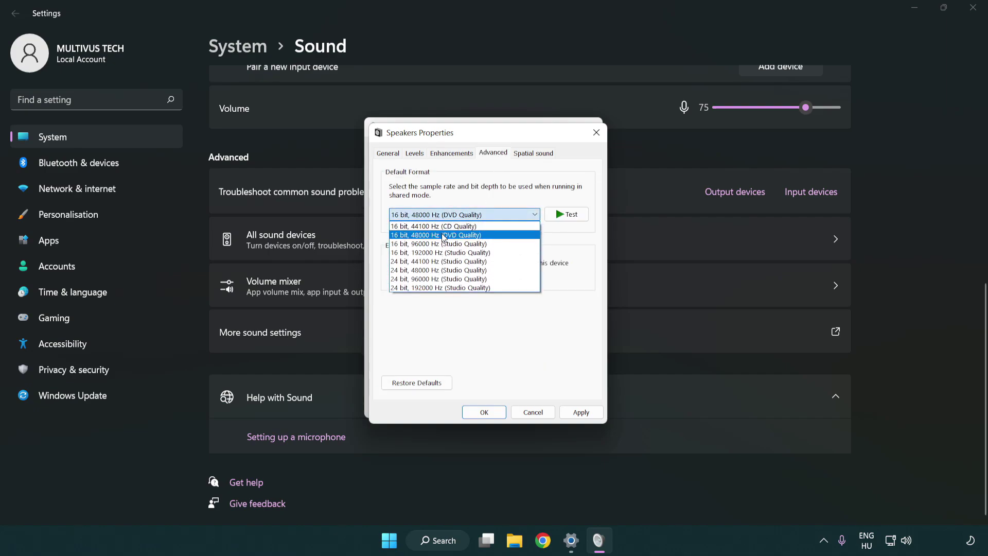
click(444, 237)
click(579, 414)
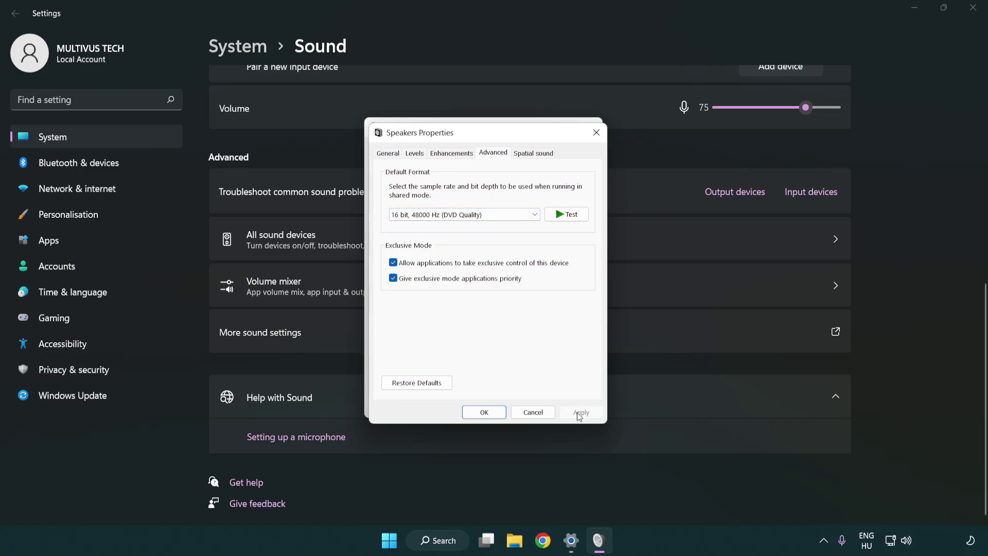
click(485, 413)
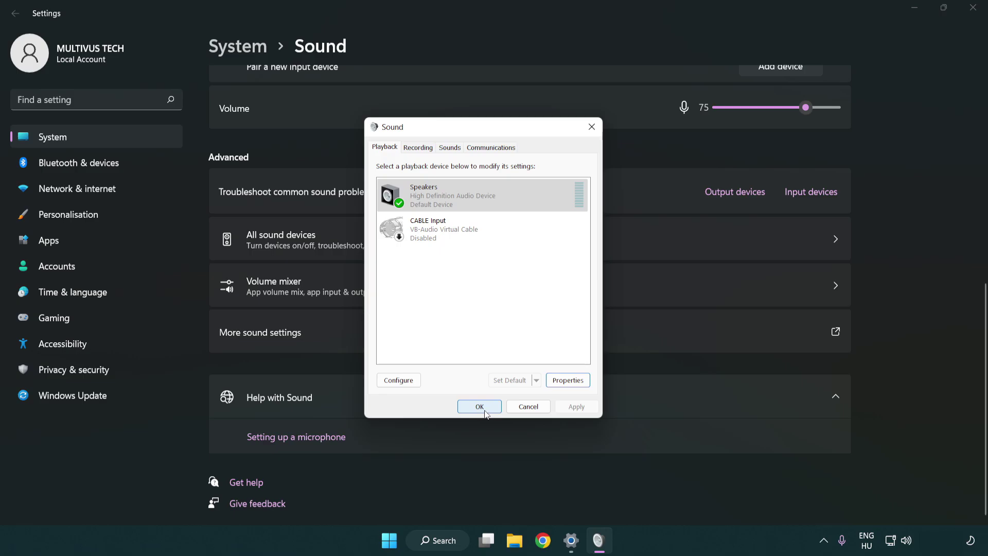
click(480, 410)
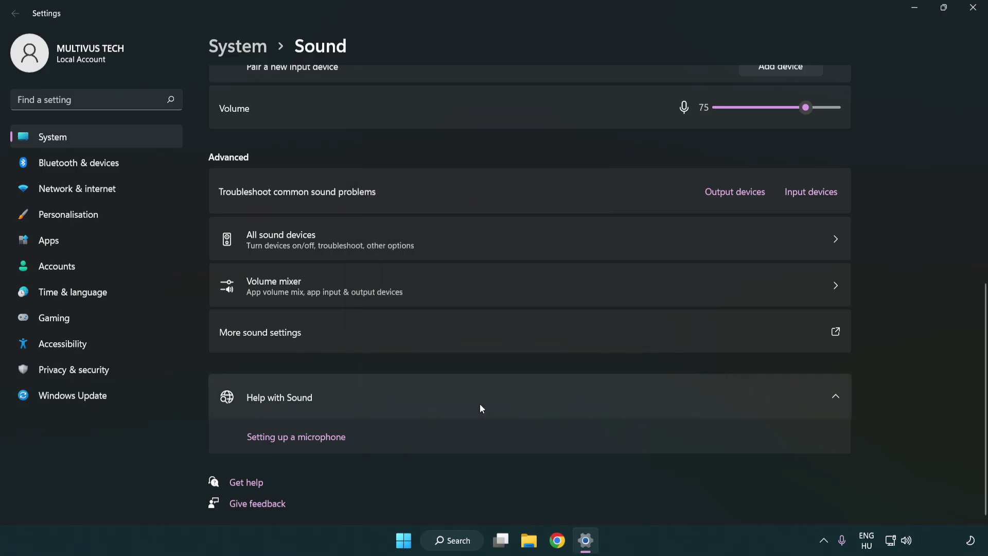
Close the Sound settings window and dismiss the Start menu, leaving the bare desktop.
click(972, 18)
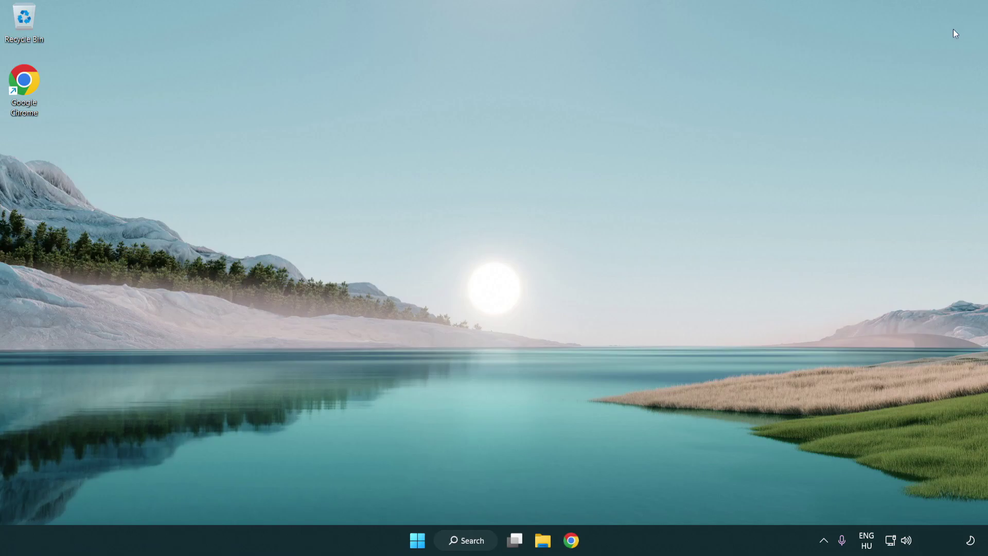
click(418, 542)
click(656, 498)
Search Windows for 'device manager' and launch Device Manager from the best match.
click(476, 548)
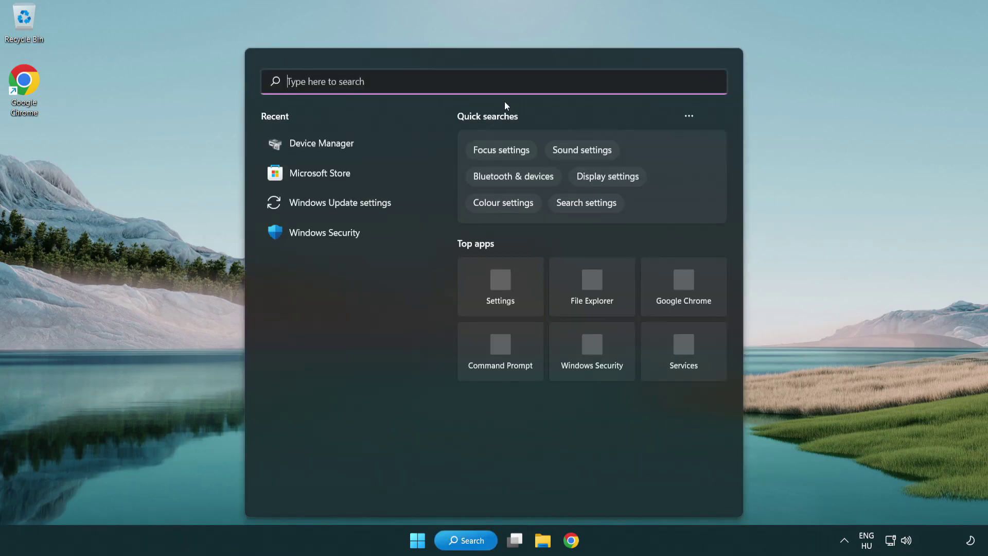
text(device manager)
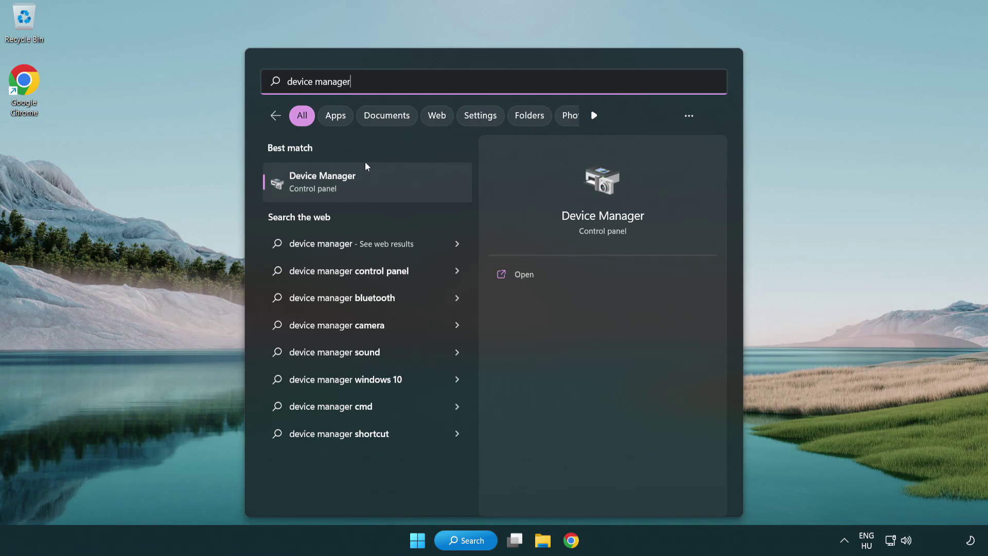
click(407, 191)
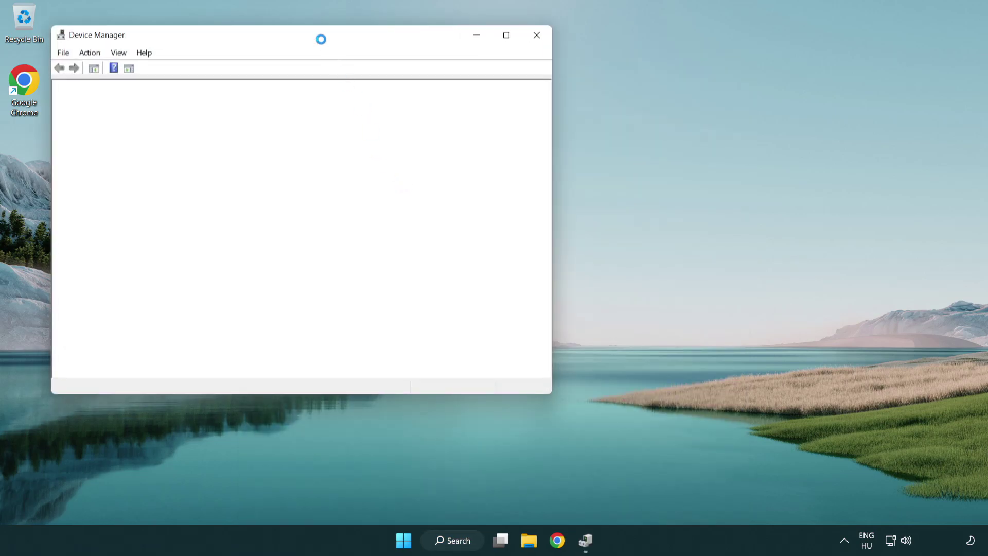
Expand Sound, video and game controllers and bring up the context menu for High Definition Audio Device.
drag(311, 35, 498, 89)
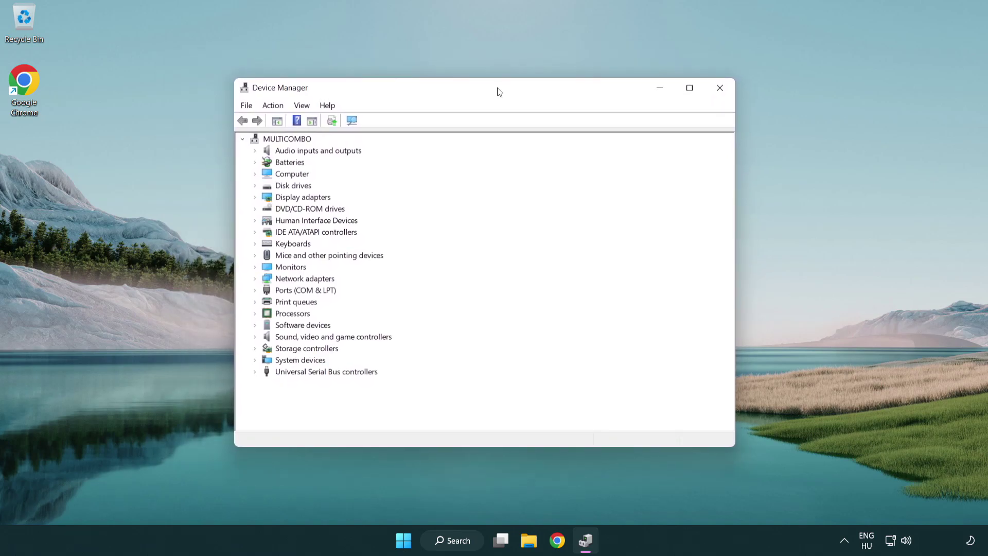
click(343, 337)
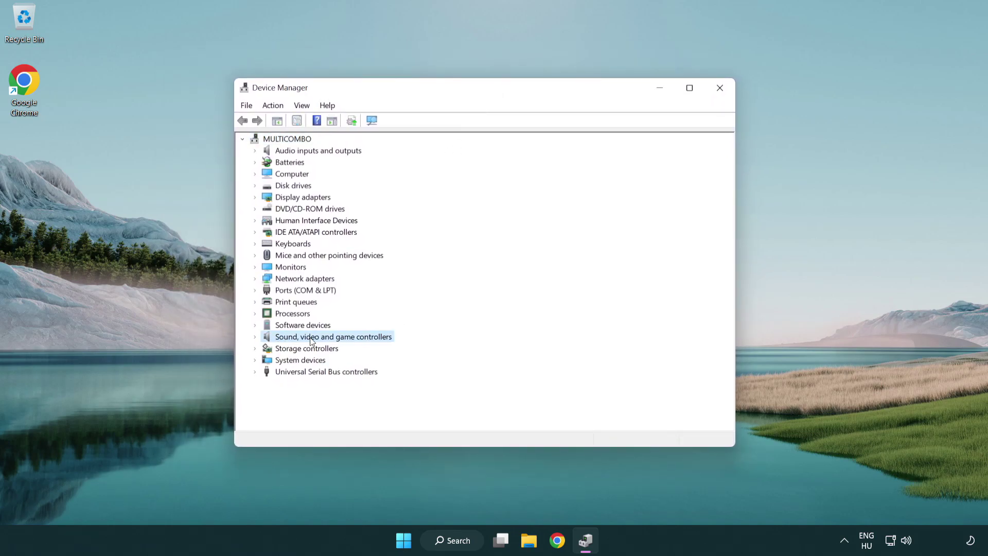
click(255, 337)
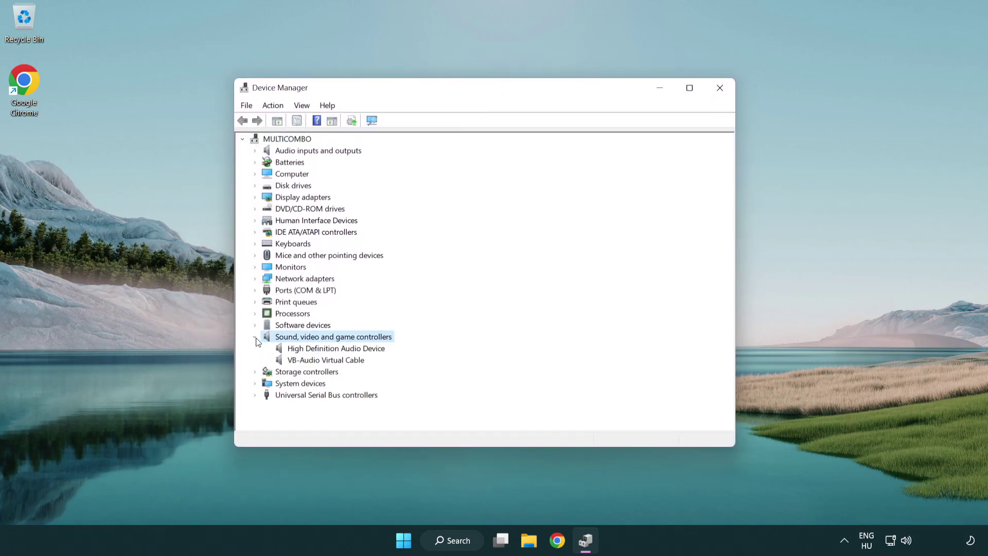
click(307, 349)
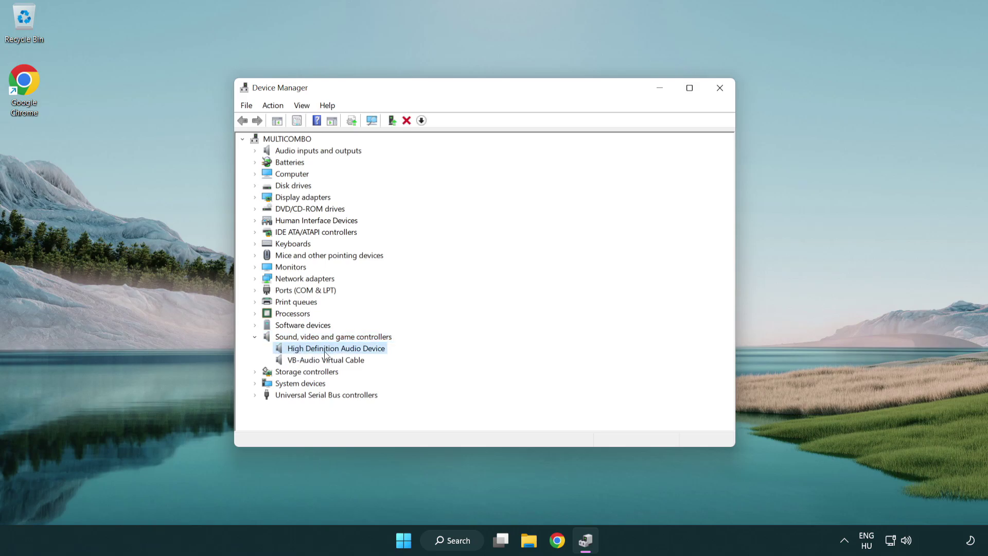
right_click(344, 348)
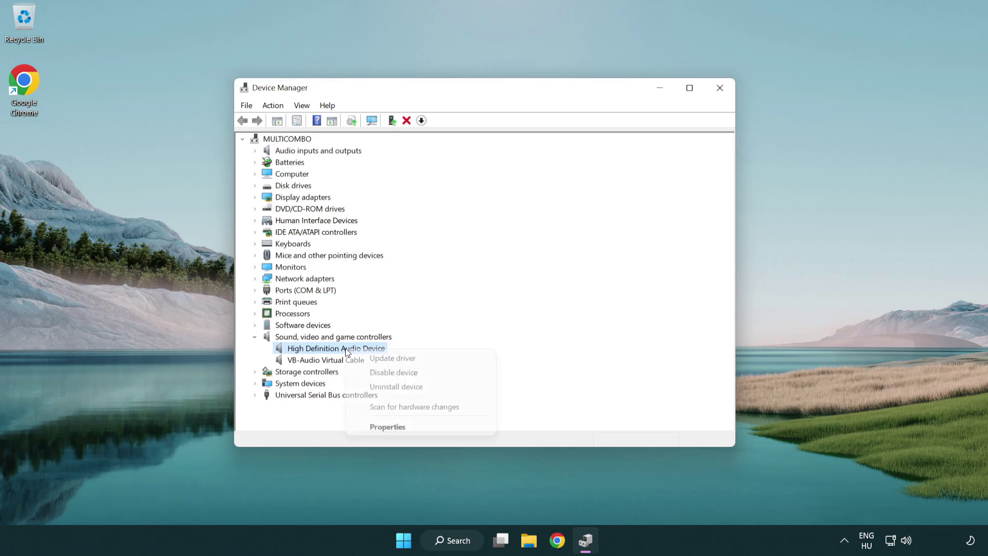
Reinstall the High Definition Audio Device driver from the compatible drivers on this computer, accepting the warning.
click(426, 360)
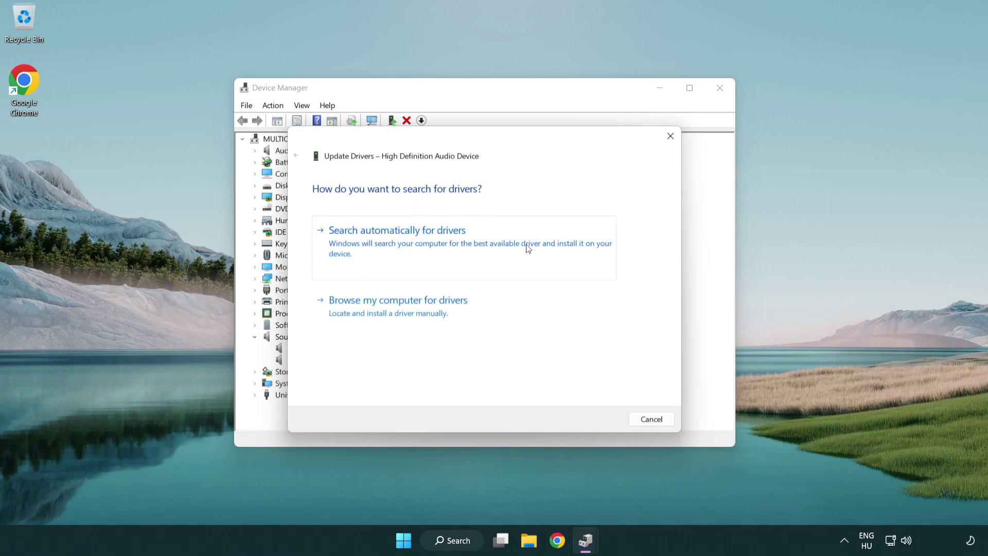
click(400, 323)
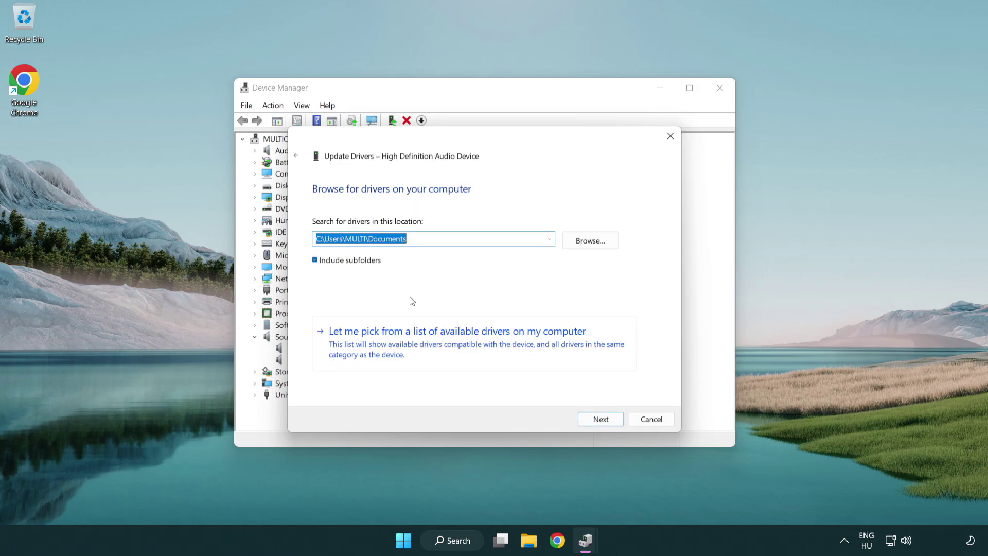
click(474, 347)
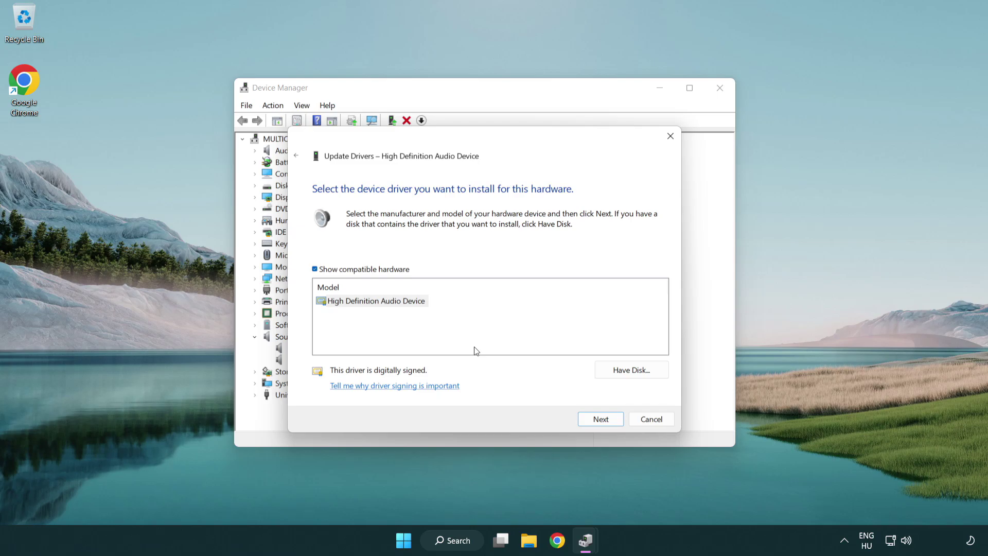
click(334, 312)
click(316, 304)
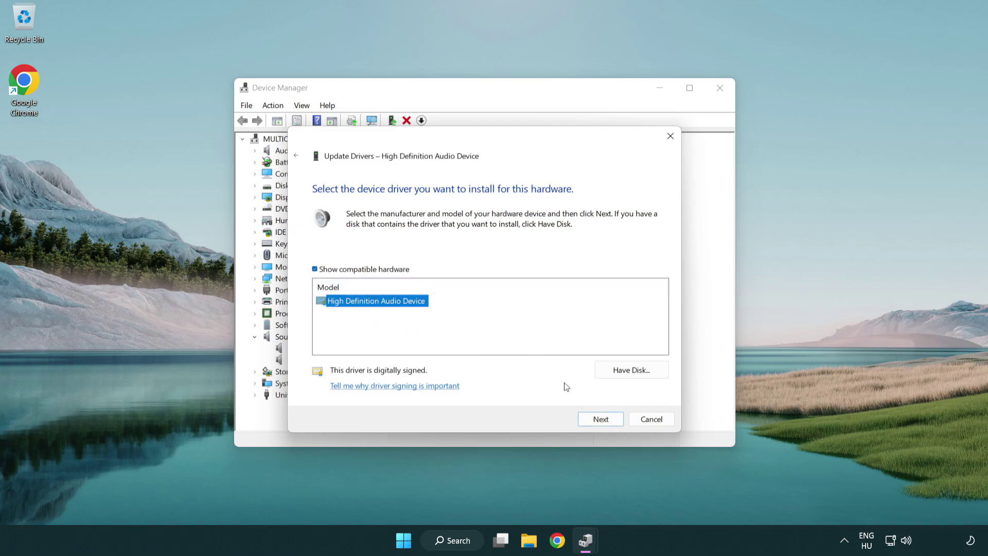
click(612, 423)
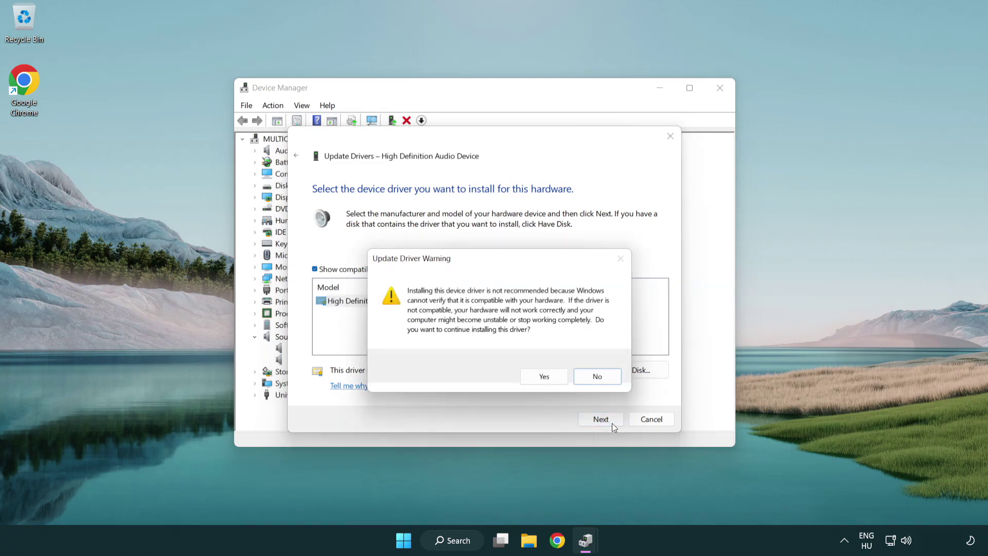
click(544, 377)
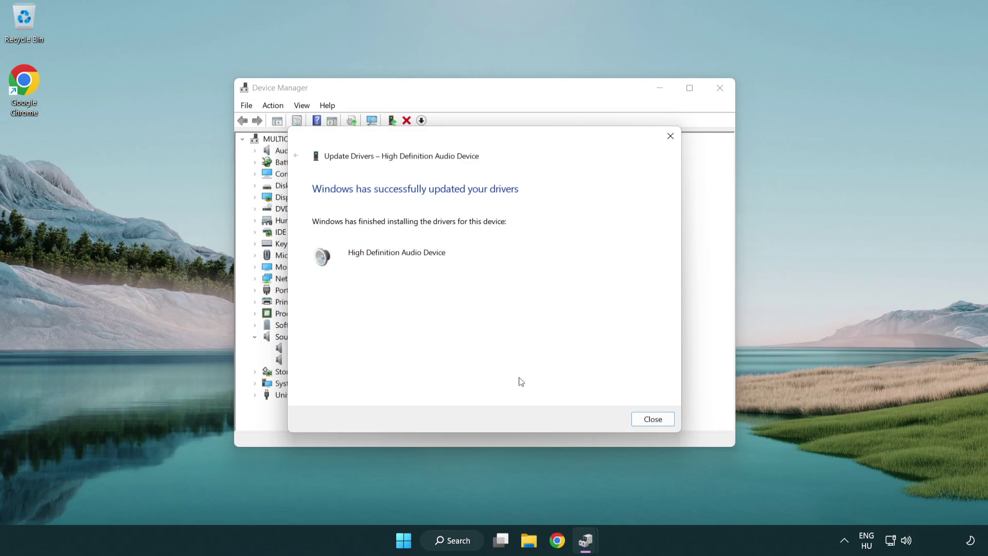
Close the finished driver update wizard and Device Manager, then view the Start menu power options.
click(653, 420)
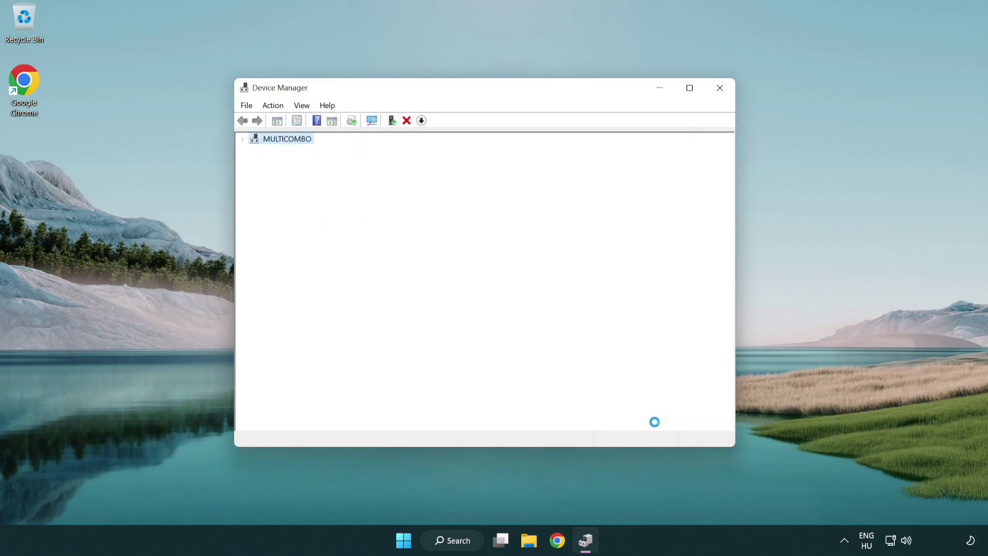
click(720, 89)
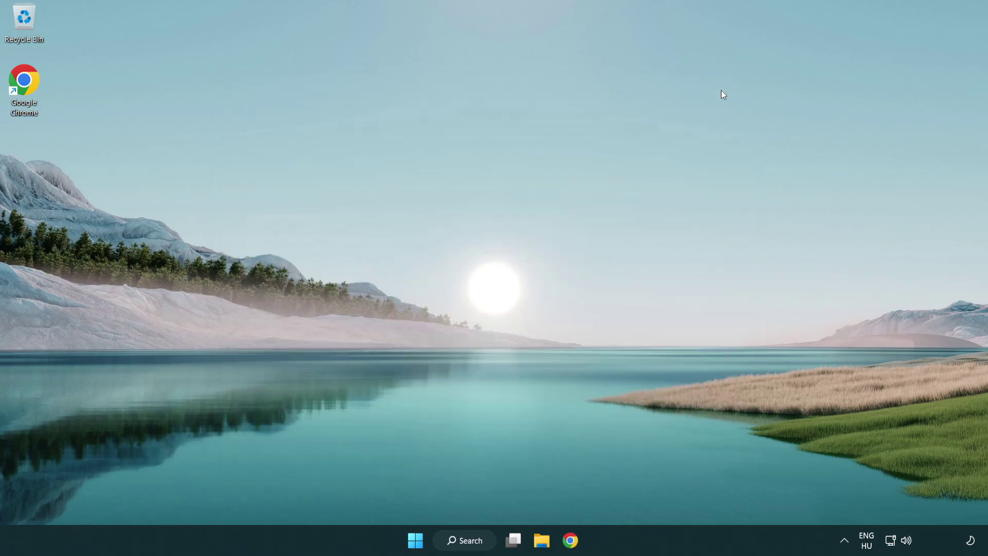
click(417, 541)
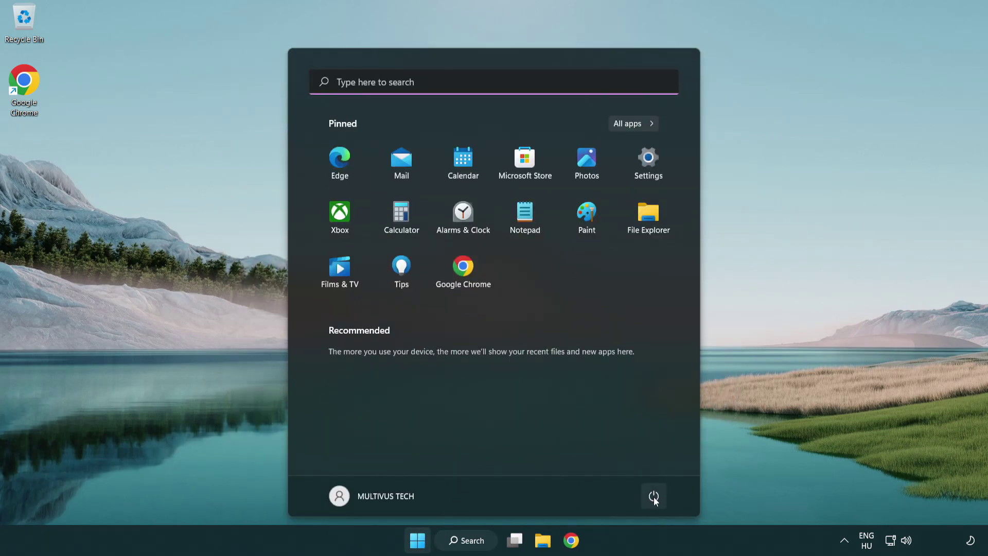
click(653, 496)
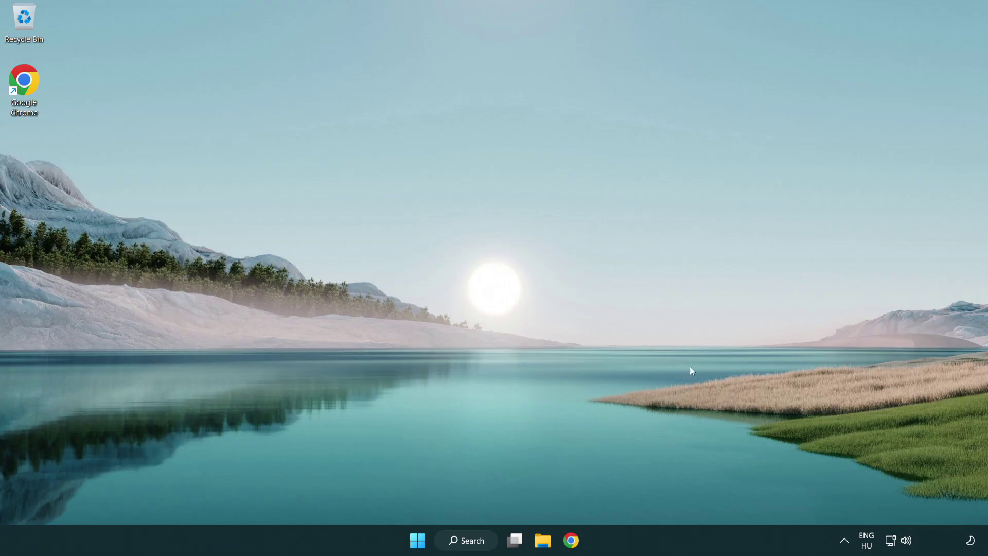
Run Troubleshoot sound problems from the speaker volume icon's menu in the system tray.
right_click(908, 543)
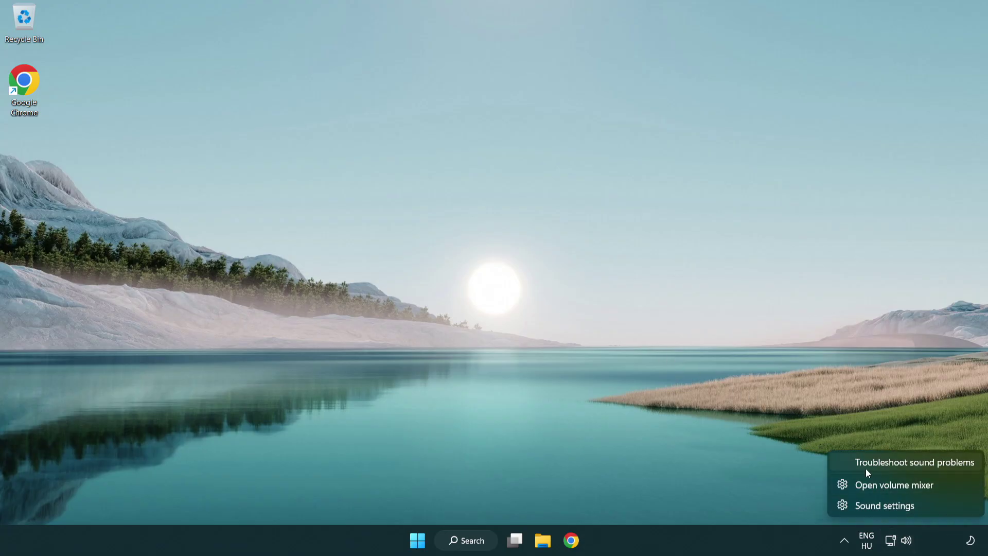
click(902, 466)
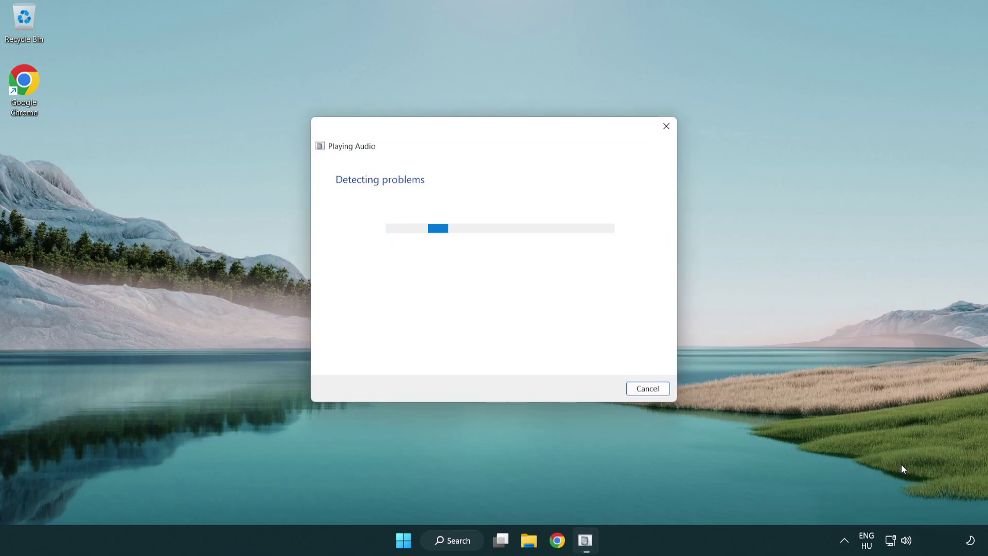